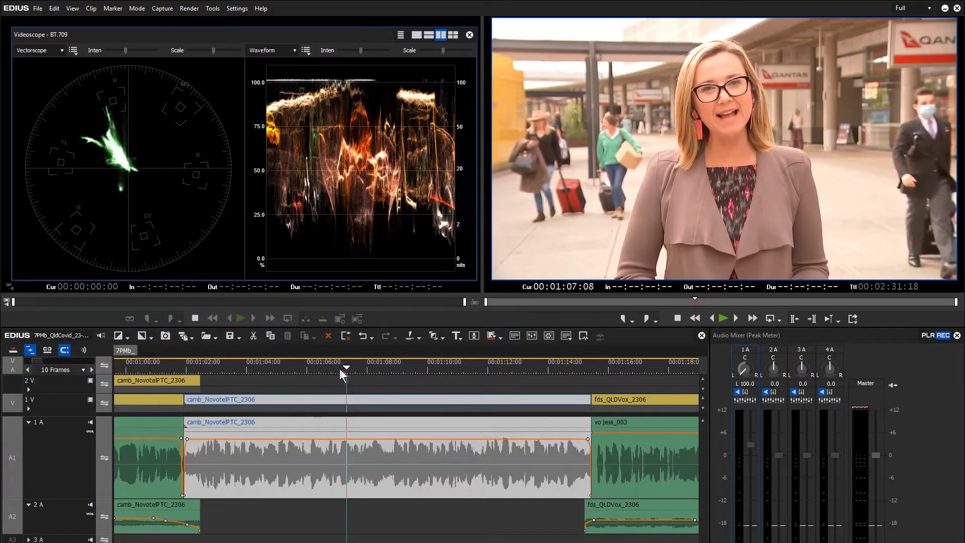
Scrub through the airport piece-to-camera shot and park the playhead at 01:05:14.
left_click_drag(341, 369, 274, 369)
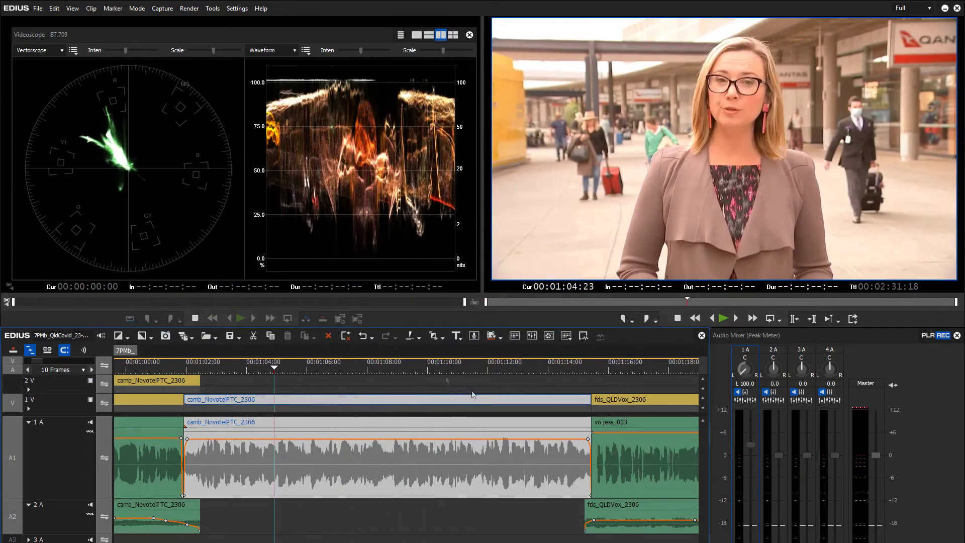
left_click(293, 366)
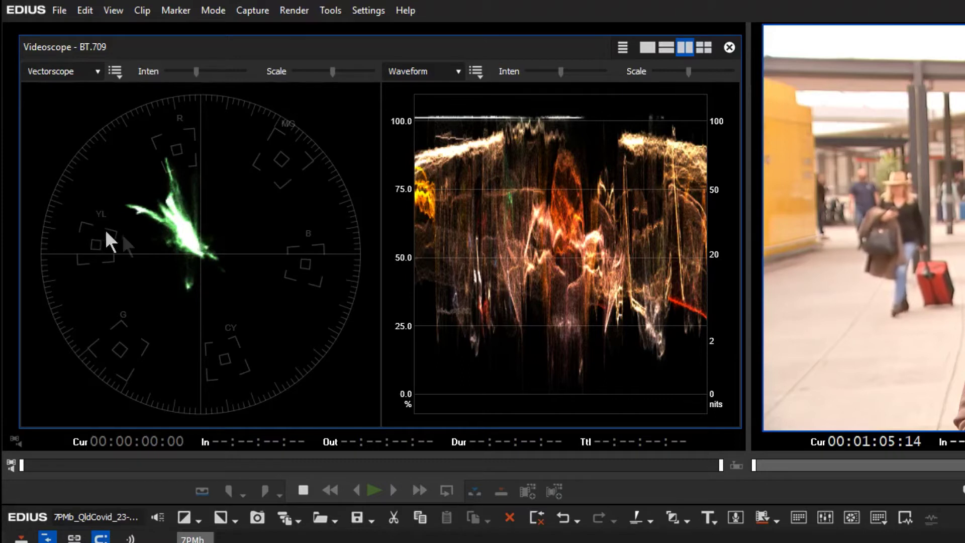
left_click(443, 71)
left_click(475, 72)
left_click(482, 70)
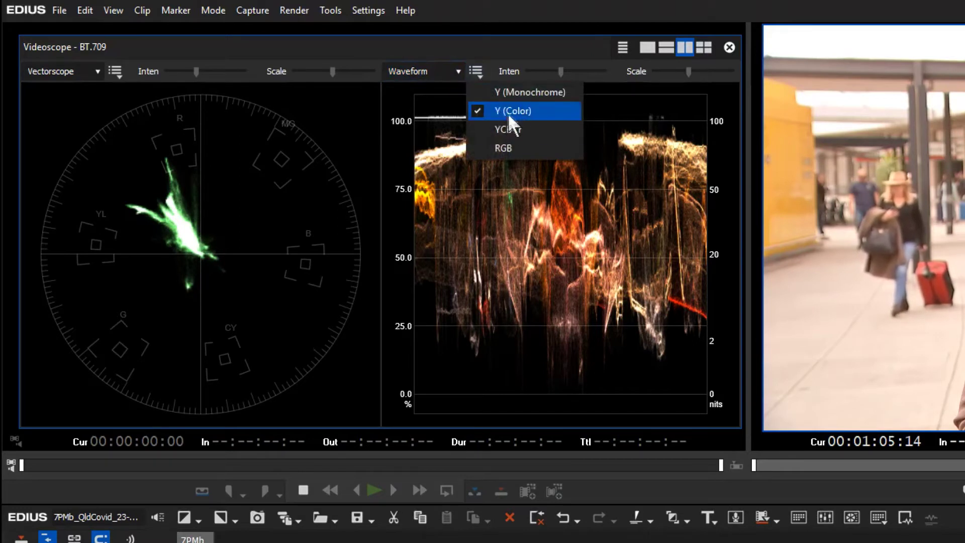
left_click(493, 68)
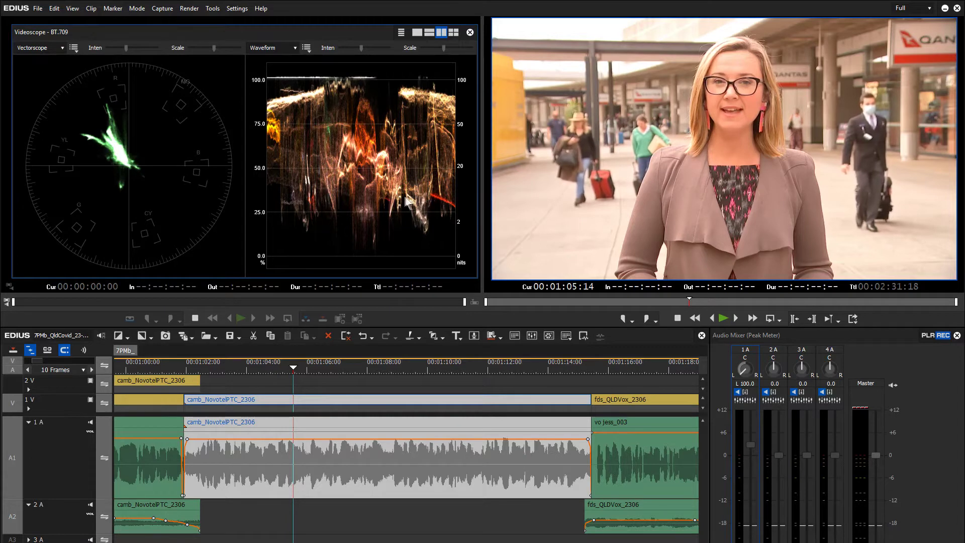
Select the camb_NovotelPTC_2306 clip and show its Information palette with the applied filters.
scroll(352, 452, "up", 1)
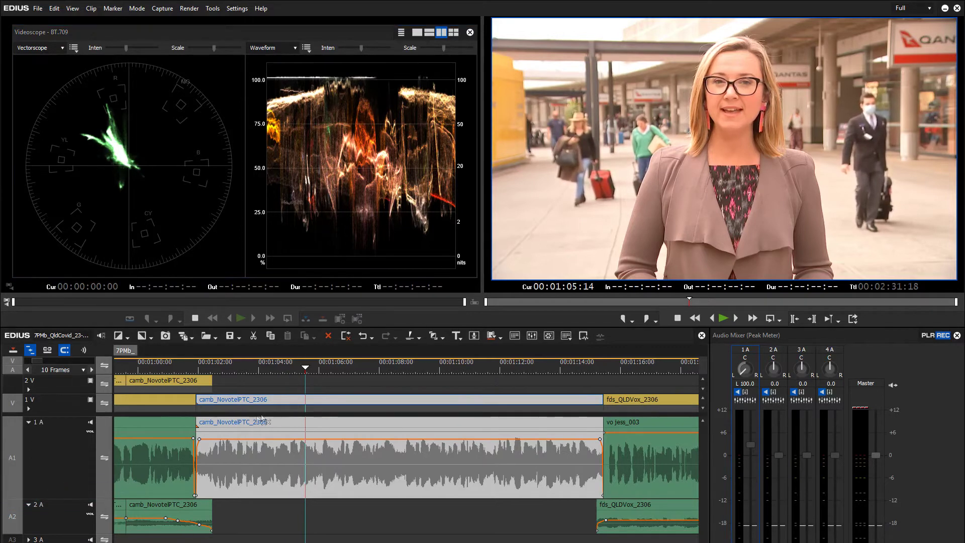
left_click(266, 402)
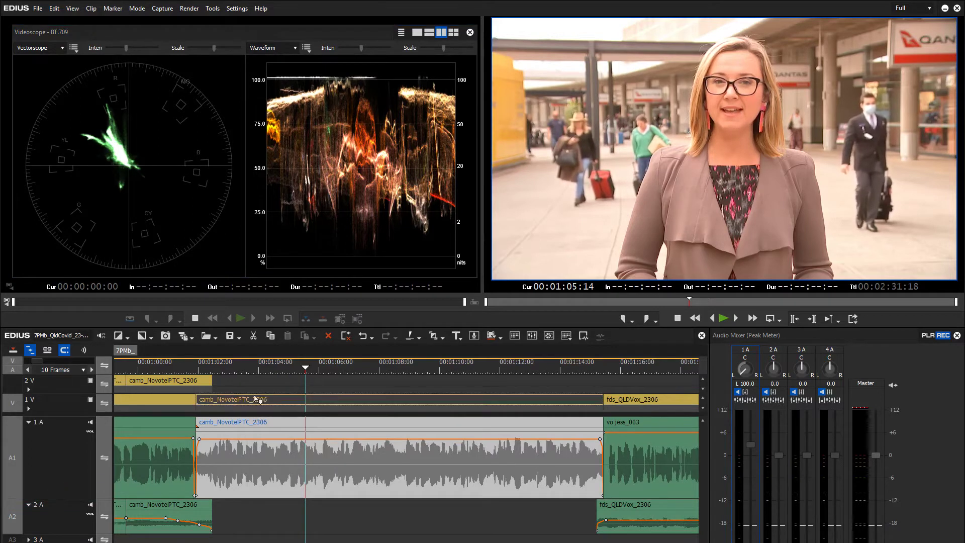
left_click(336, 403)
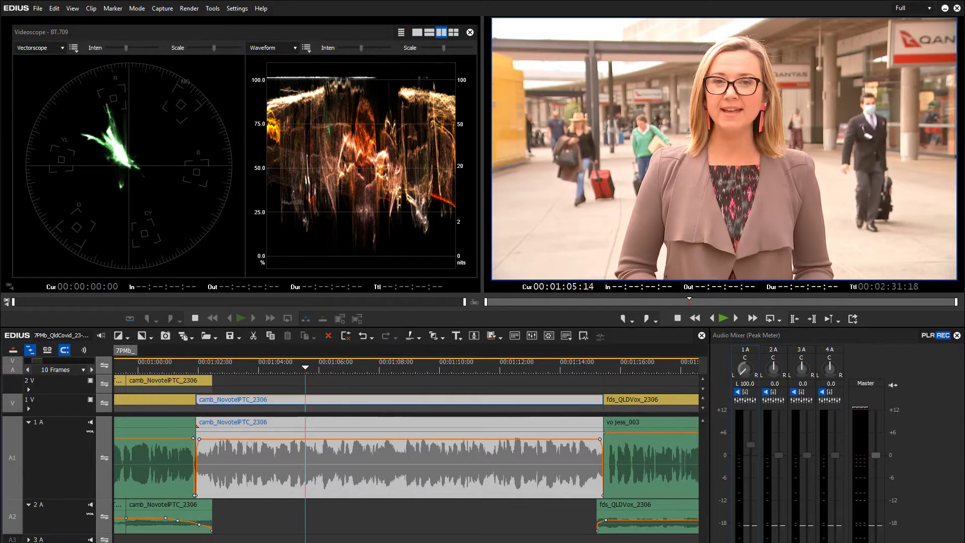
key("h")
Open the clip's Primary Color Correction settings and position the dialog for viewing.
left_click(357, 289)
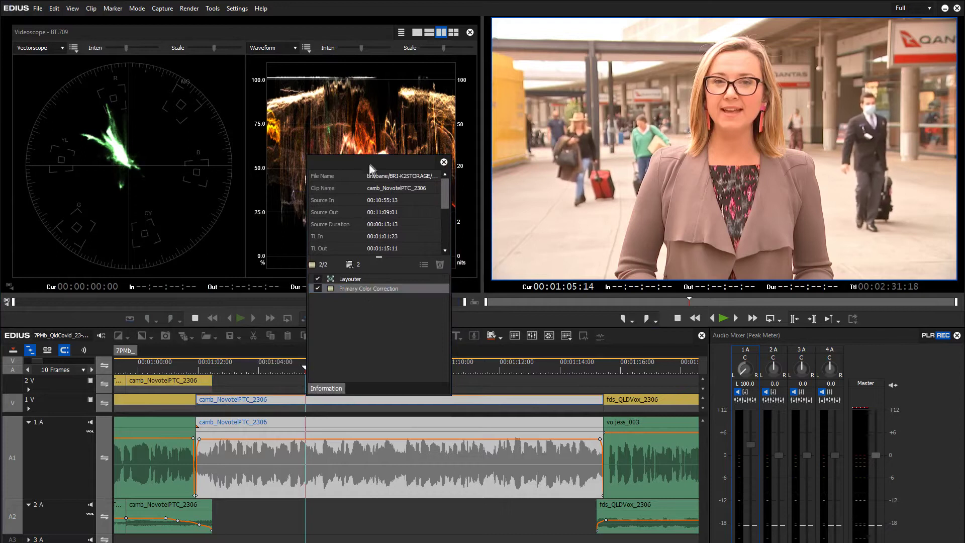
left_click_drag(369, 164, 0, 212)
double_click(30, 337)
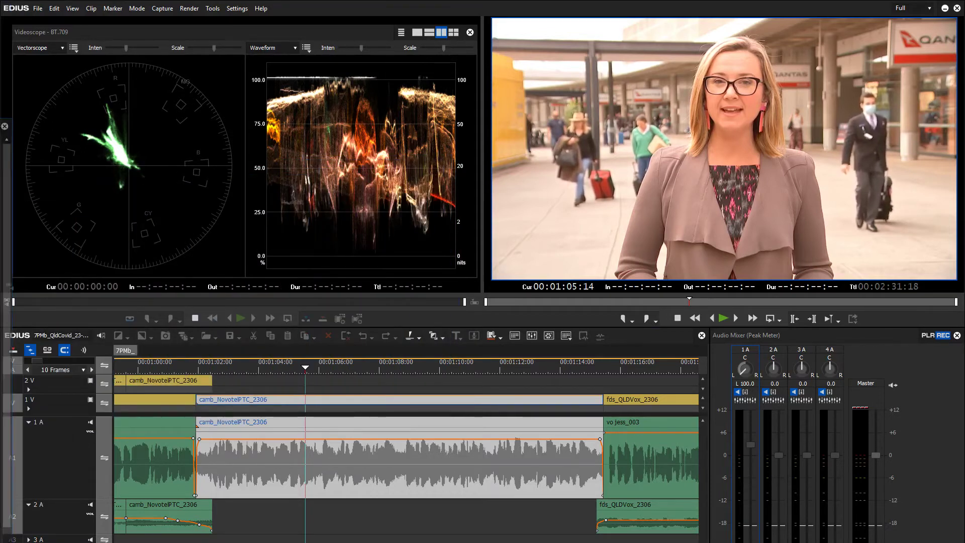
left_click_drag(449, 115, 539, 29)
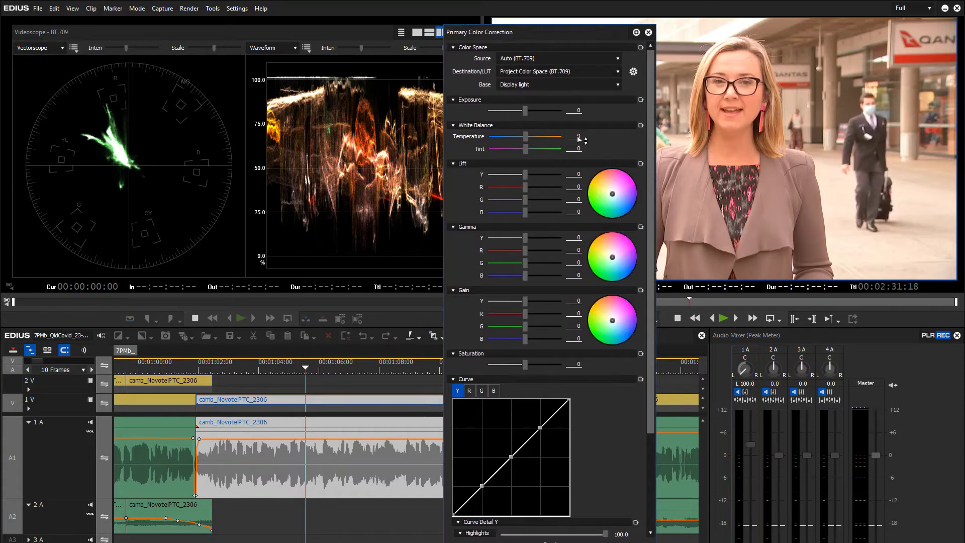
Cool the white balance by dragging Temperature down to -10.
left_click_drag(529, 31, 375, 28)
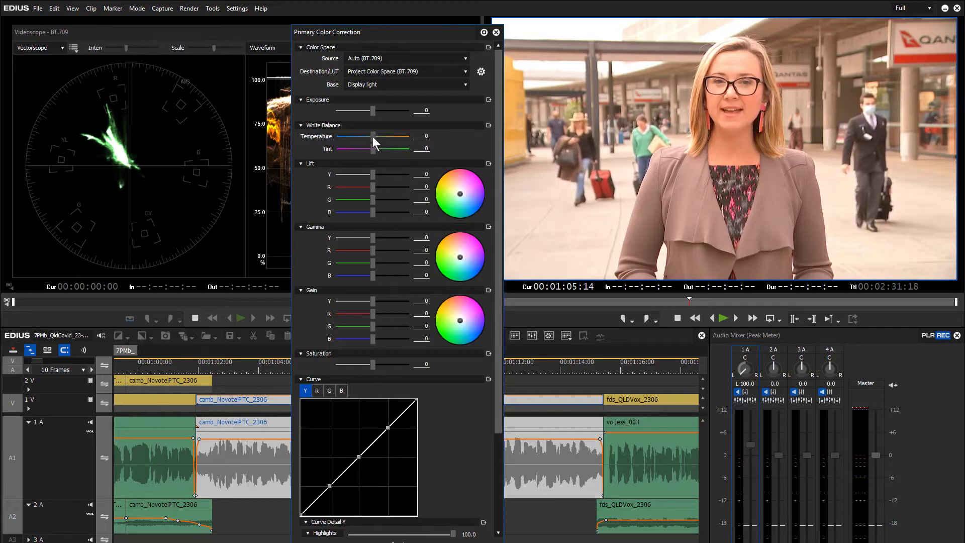
mouse_move(372, 137)
left_mouse_down()
mouse_move(341, 136)
mouse_move(379, 140)
mouse_move(370, 141)
left_mouse_up()
Set White Balance Temperature to -20 and raise Tint from 2 to 7.
left_click(424, 136)
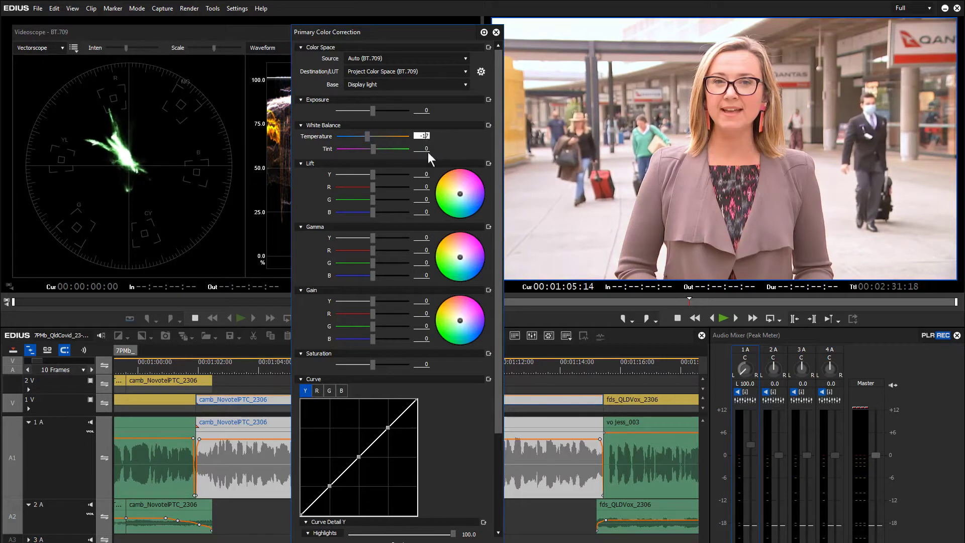
key("Down")
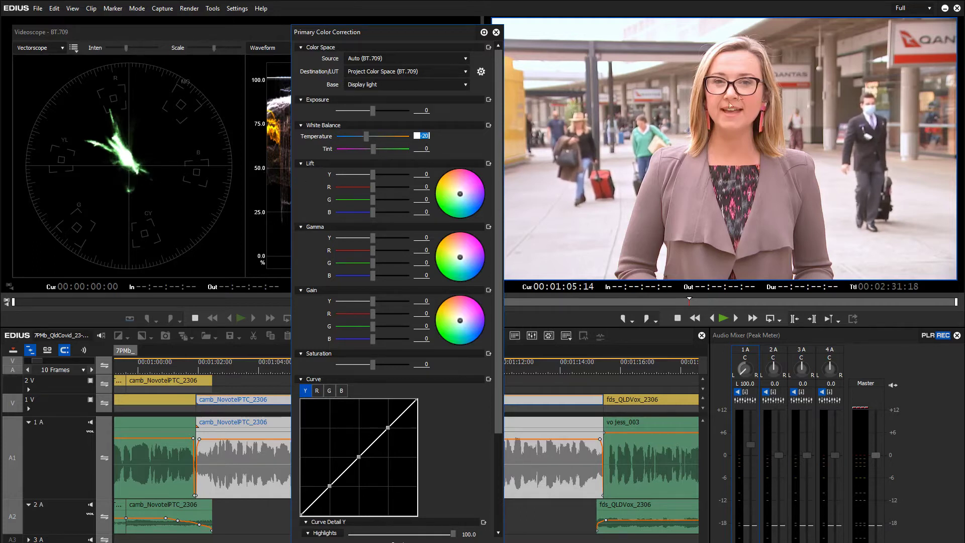
left_click(427, 149)
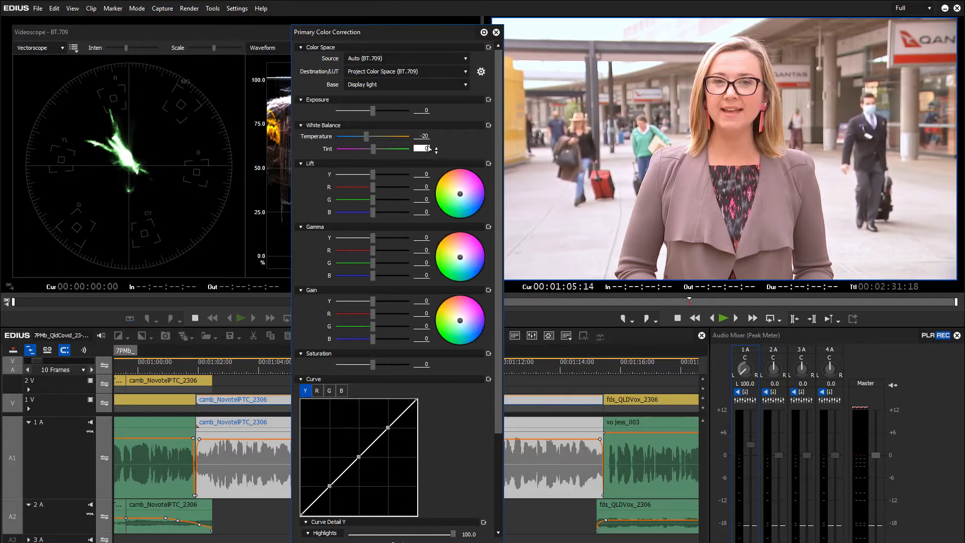
type("2")
left_click_drag(436, 135, 444, 116)
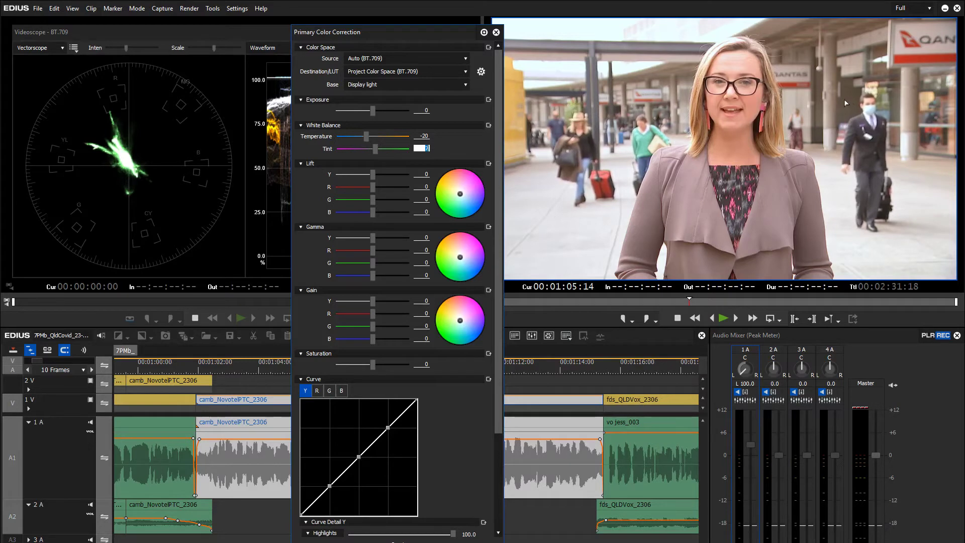
left_click_drag(382, 32, 554, 31)
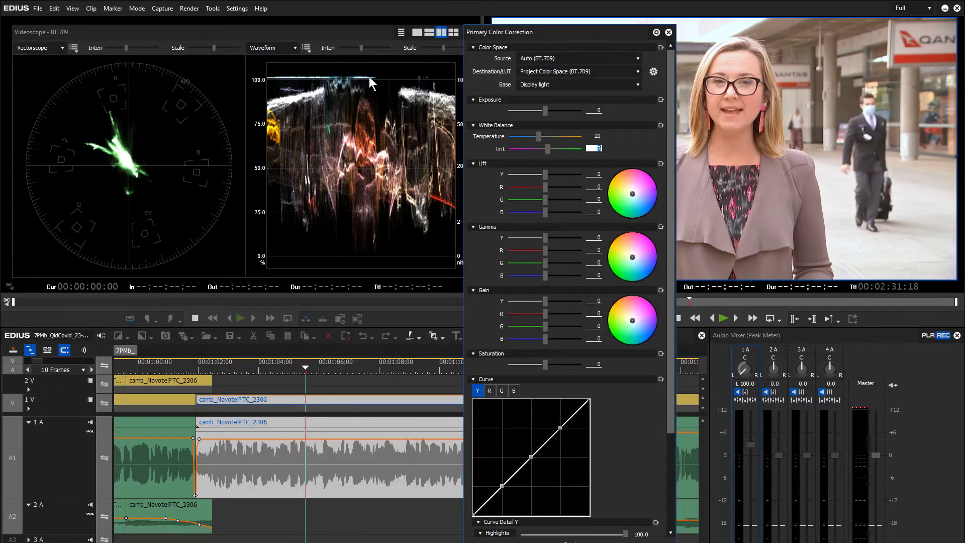
Scrub the Exposure value down to -2 and move the dialog over the scopes.
left_click(599, 110)
left_click_drag(602, 114, 602, 128)
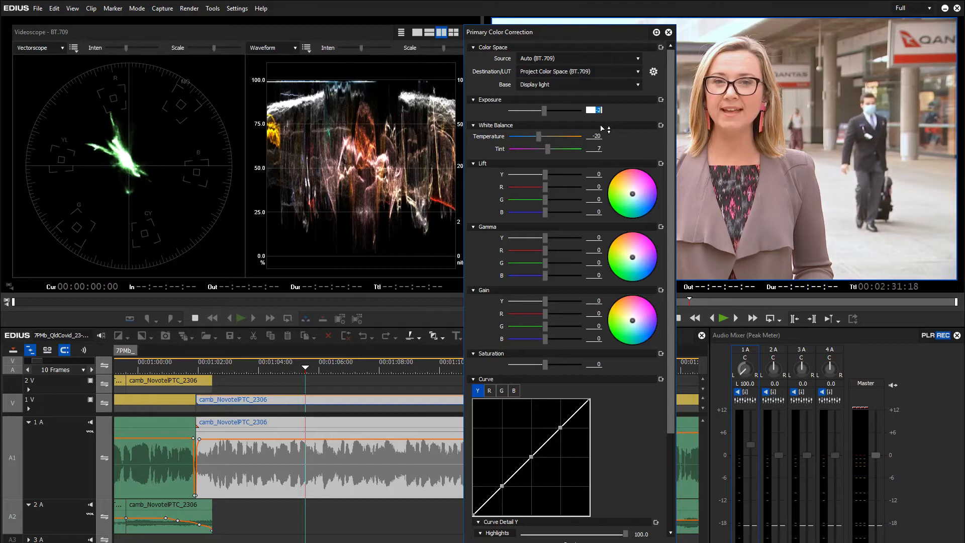
mouse_move(578, 34)
left_mouse_down()
mouse_move(253, 50)
mouse_move(539, 56)
mouse_move(611, 41)
mouse_move(570, 37)
mouse_move(600, 41)
mouse_move(463, 95)
mouse_move(540, 92)
mouse_move(573, 39)
left_mouse_up()
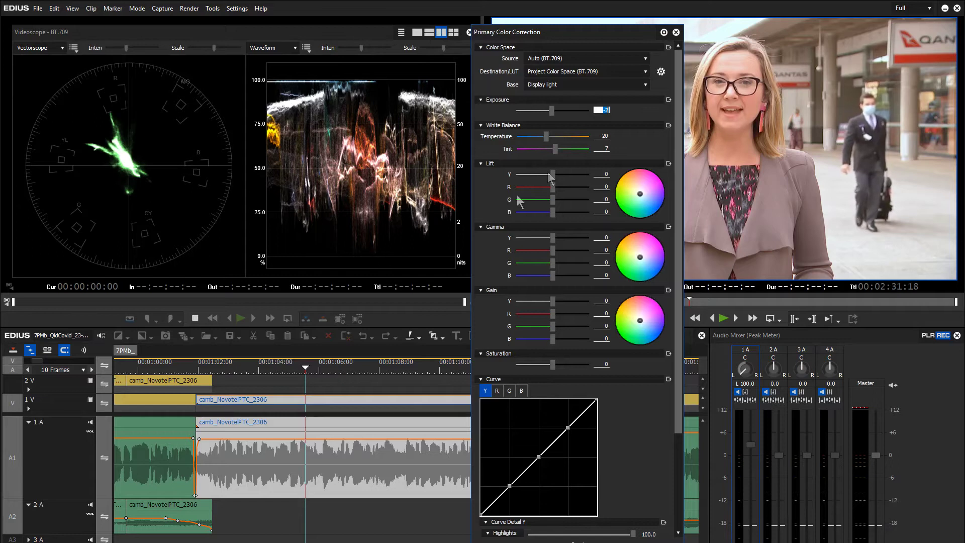
Lower Lift to -9 and Gamma to -32 to darken shadows and midtones.
left_click_drag(553, 174, 567, 176)
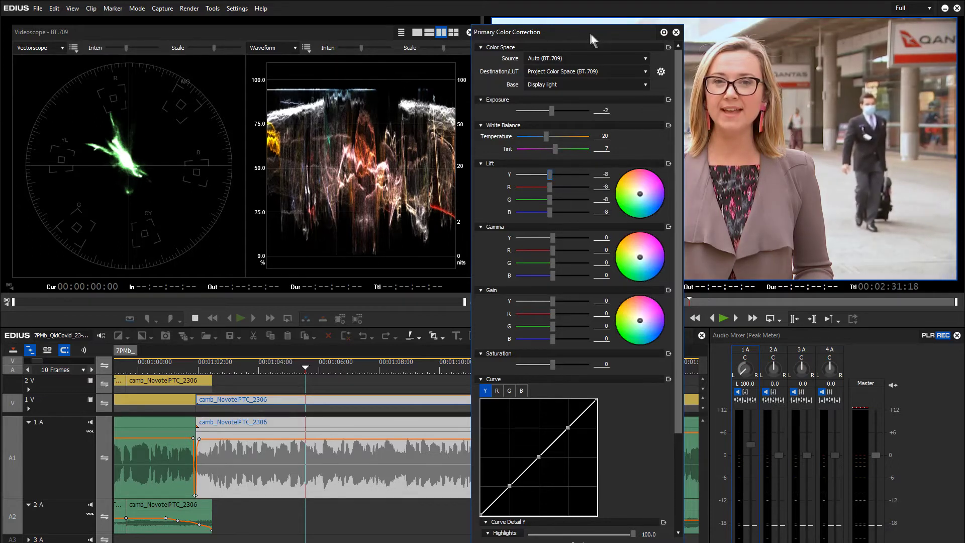
left_click_drag(589, 31, 149, 17)
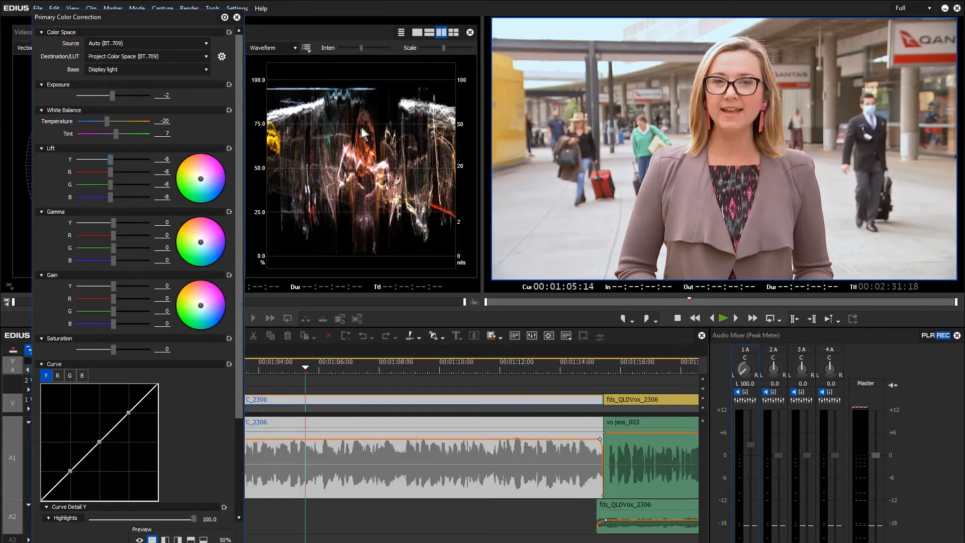
mouse_move(112, 159)
left_mouse_down()
mouse_move(99, 160)
mouse_move(107, 159)
left_mouse_up()
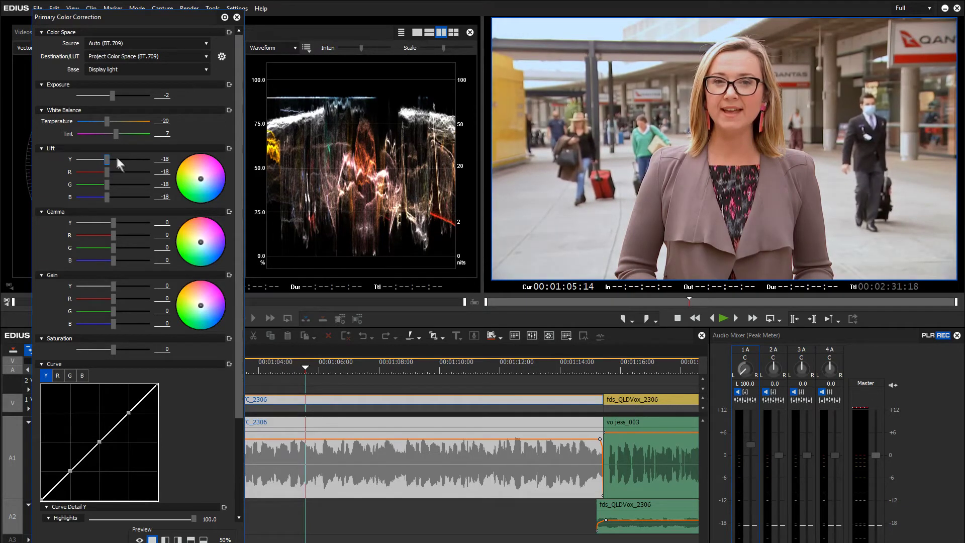
mouse_move(109, 159)
left_mouse_down()
mouse_move(95, 158)
mouse_move(110, 158)
left_mouse_up()
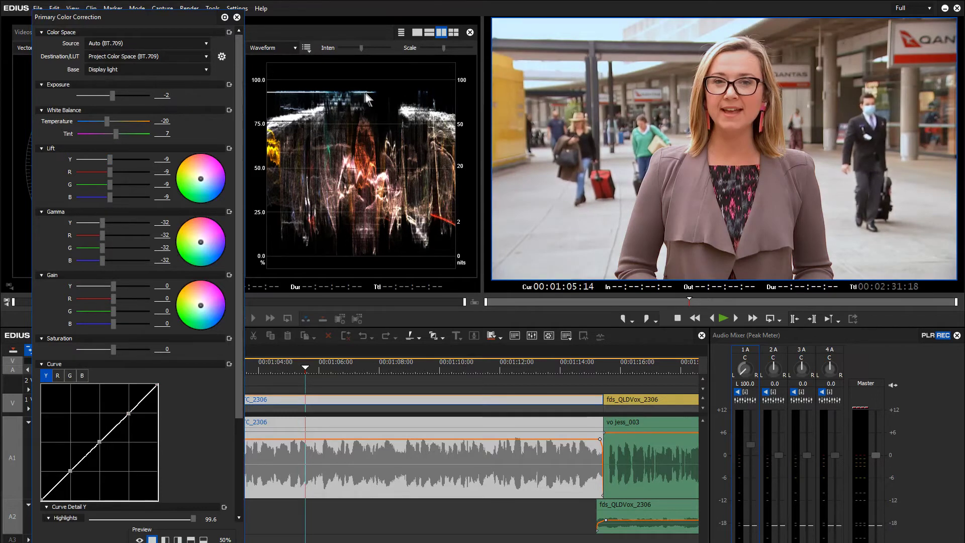
Enter Exposure 2 and drag the Y curve's top point right to lift highlights.
left_click(168, 96)
type("2")
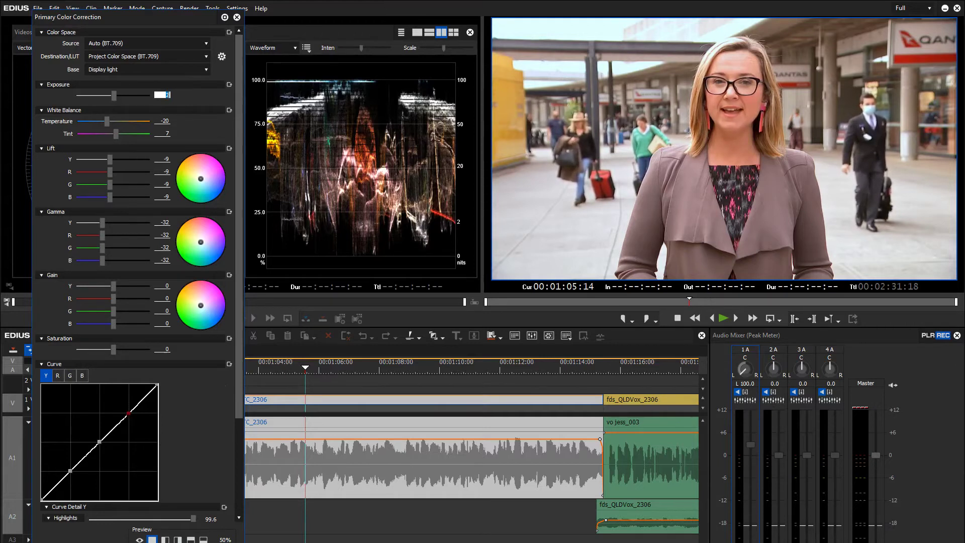
left_click_drag(128, 413, 138, 414)
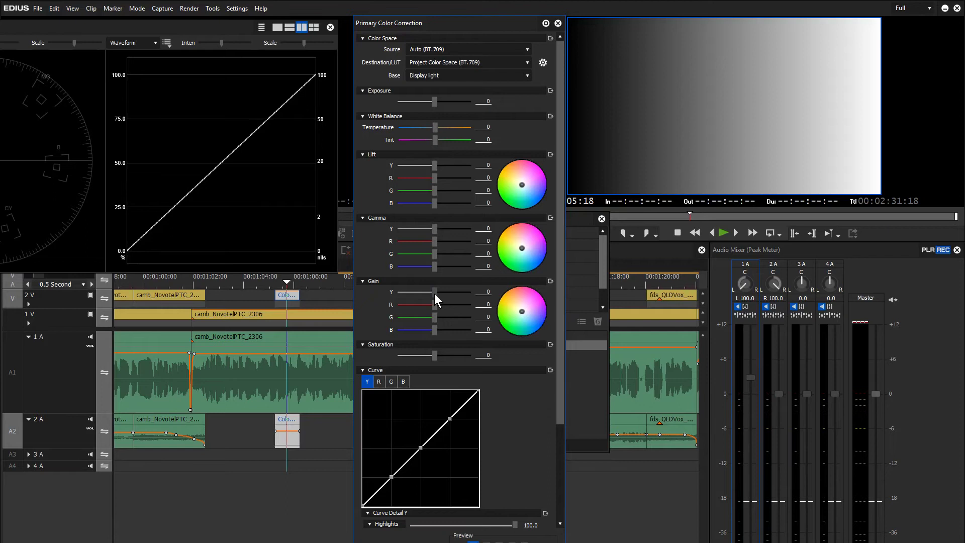
Raise Gain and lower Lift on the grayscale ramp to brighten highlights and crush blacks.
left_click_drag(435, 293, 464, 293)
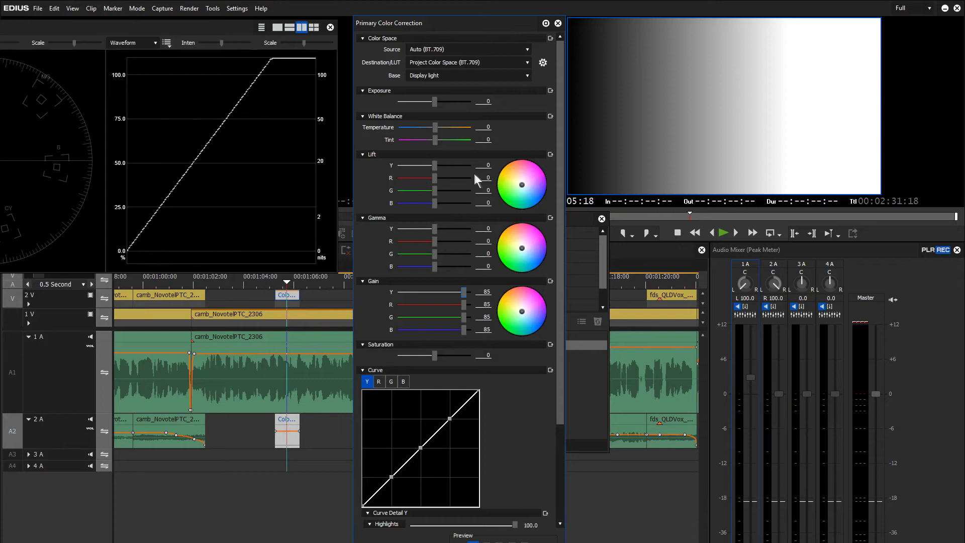
left_click_drag(488, 168, 481, 363)
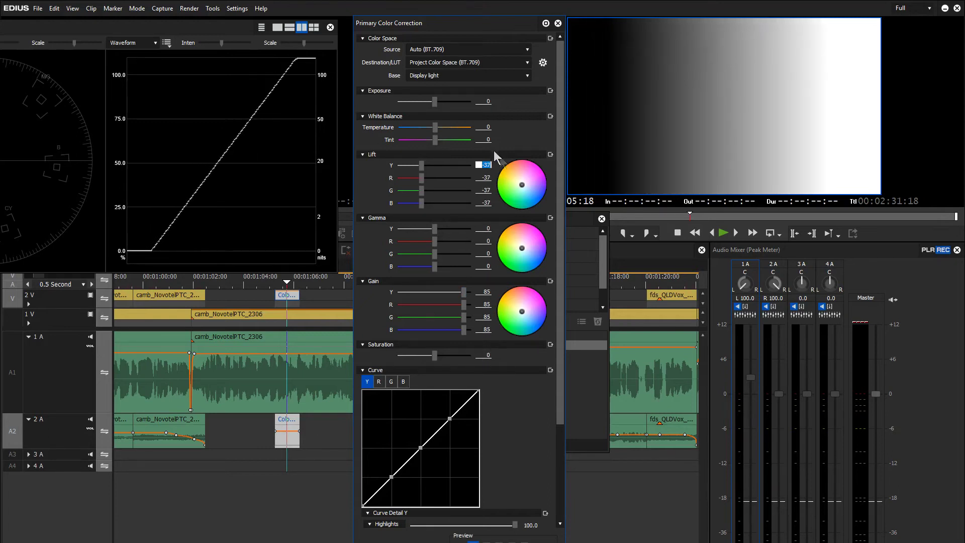
left_click_drag(496, 174, 488, 199)
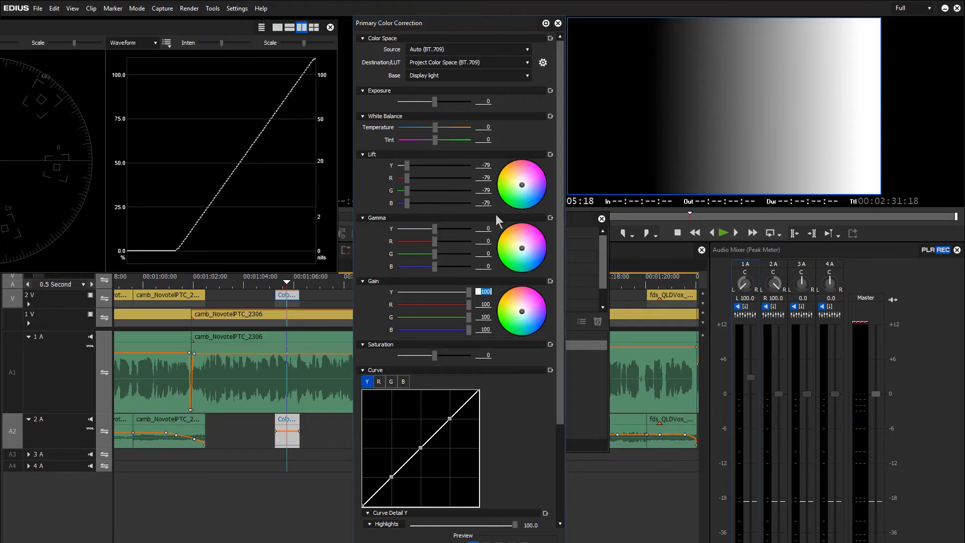
Try Exposure up to 39 and Lift down to -58 on the airport footage.
left_click_drag(491, 103, 493, 58)
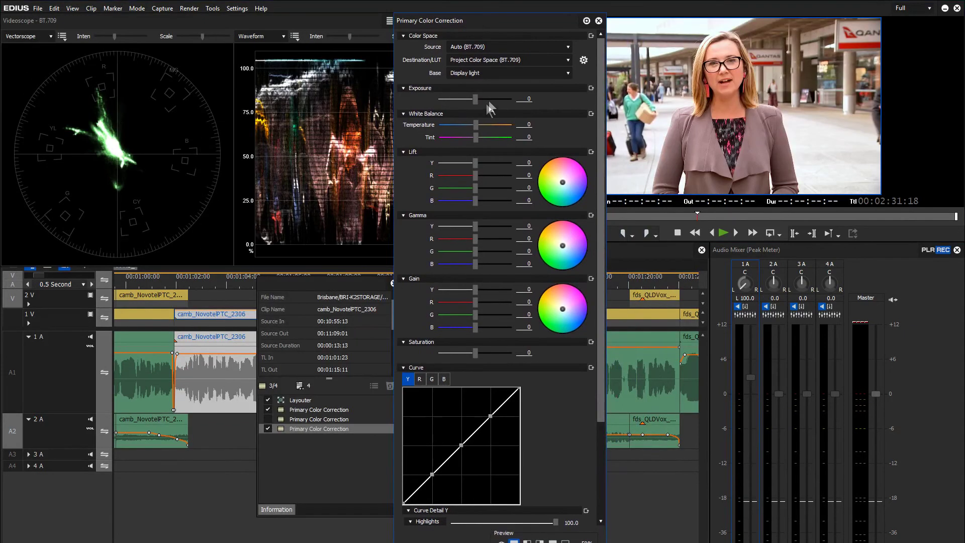
left_click_drag(489, 101, 486, 99)
left_click_drag(525, 162, 576, 463)
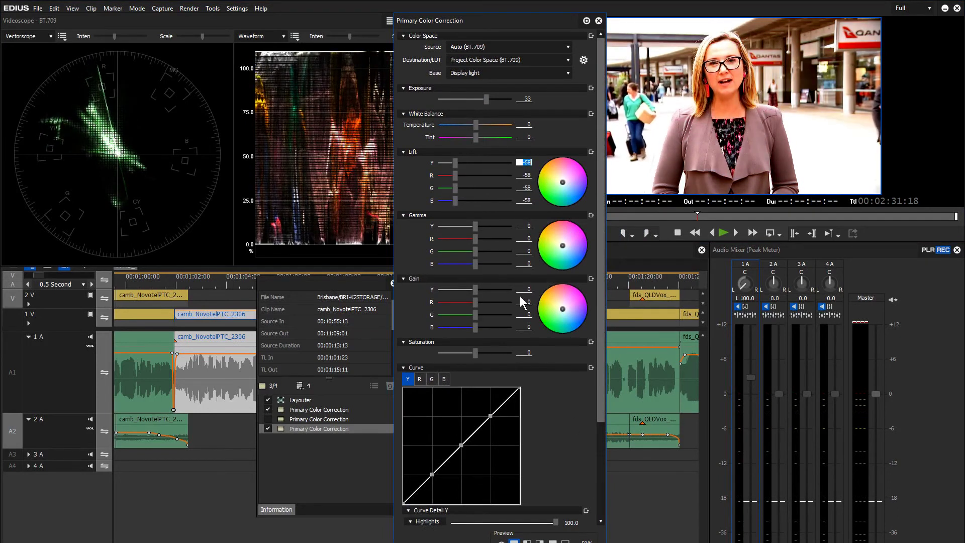
left_click_drag(526, 98, 523, 50)
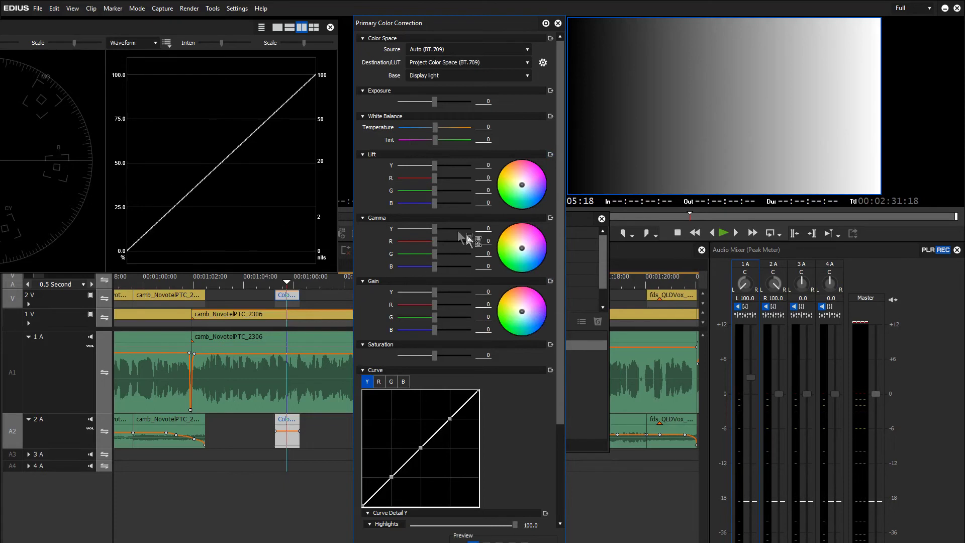
Test Gamma from 46 up to 100 and back down, then reset it to 0.
left_click_drag(440, 229, 463, 243)
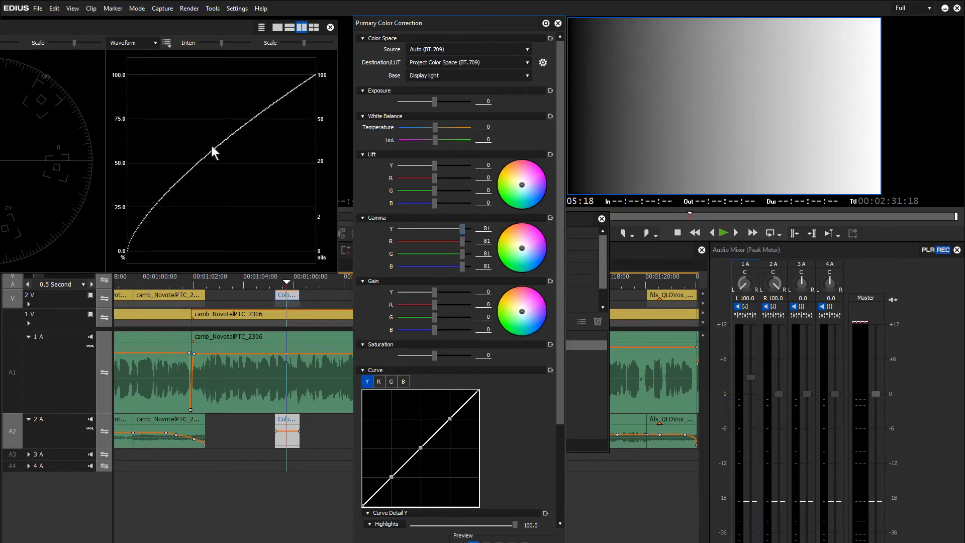
mouse_move(463, 232)
left_mouse_down()
mouse_move(435, 228)
mouse_move(463, 228)
left_mouse_up()
left_click_drag(463, 229, 443, 231)
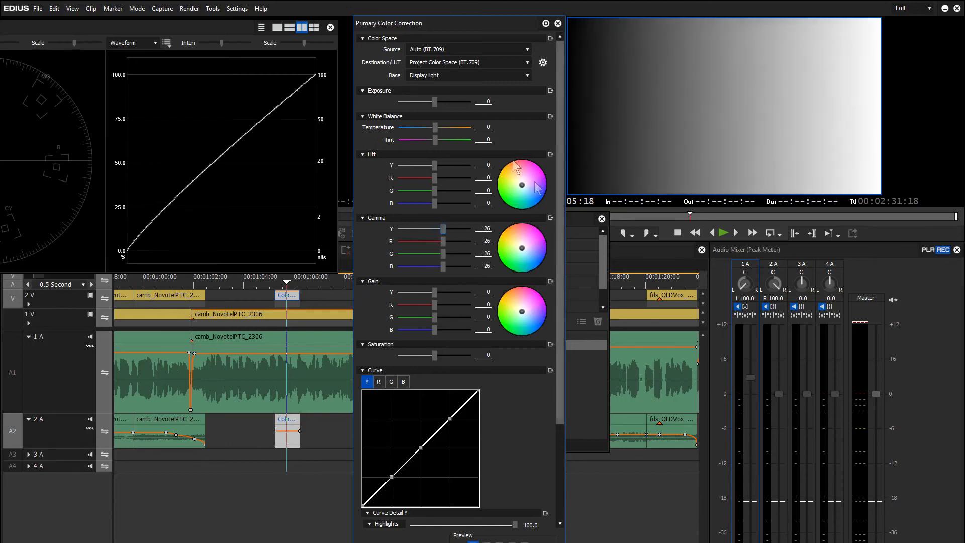
left_click(551, 218)
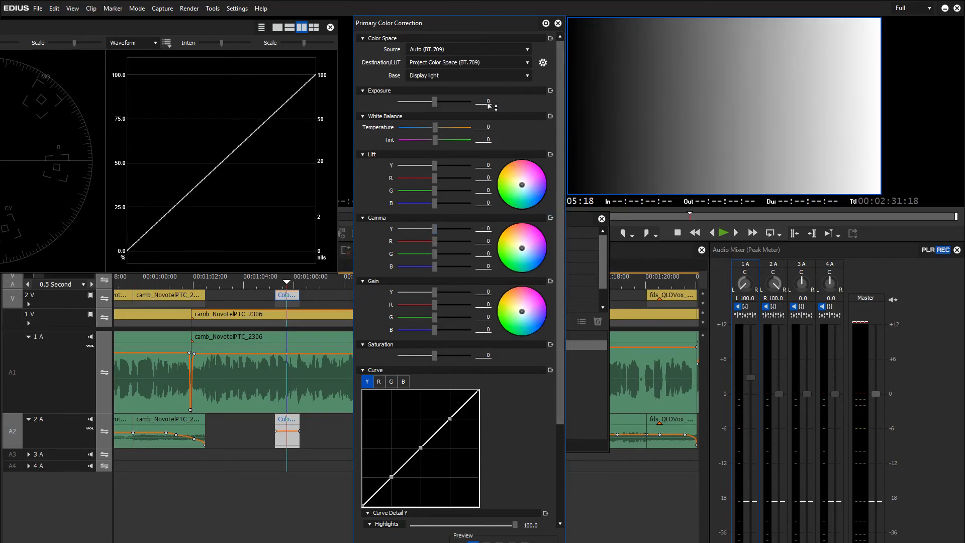
Try Exposure and Gain, reset both to 0, and raise Gamma to brighten midtones.
left_click_drag(490, 106, 501, 48)
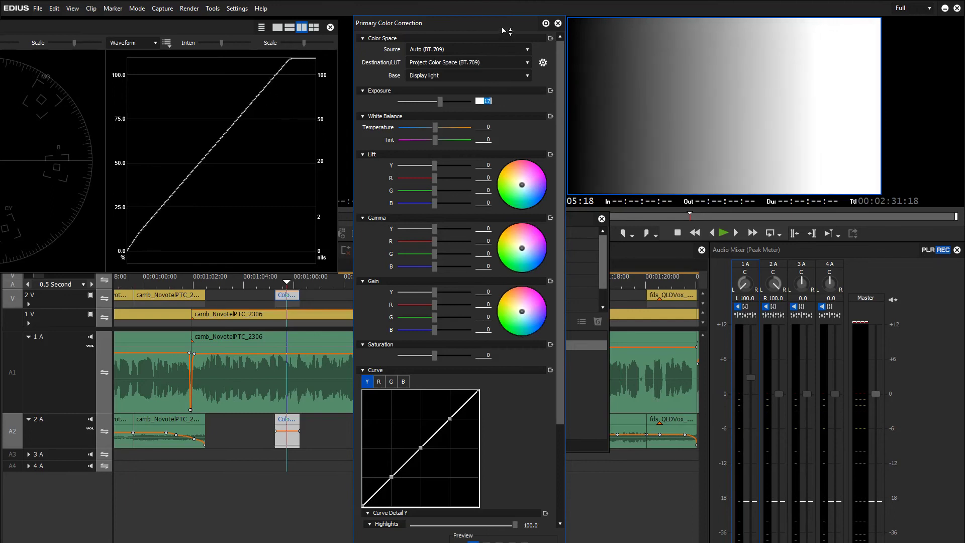
left_click(550, 91)
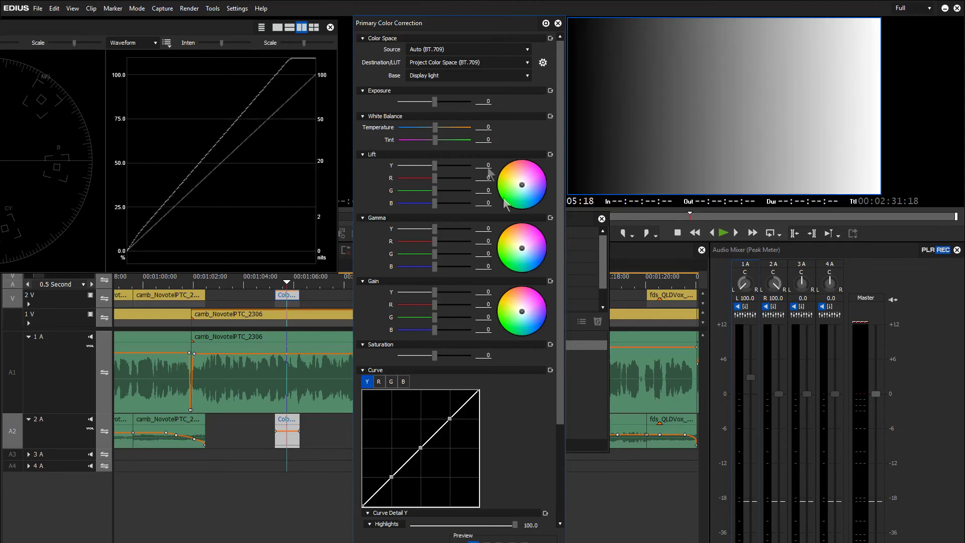
left_click_drag(436, 292, 460, 293)
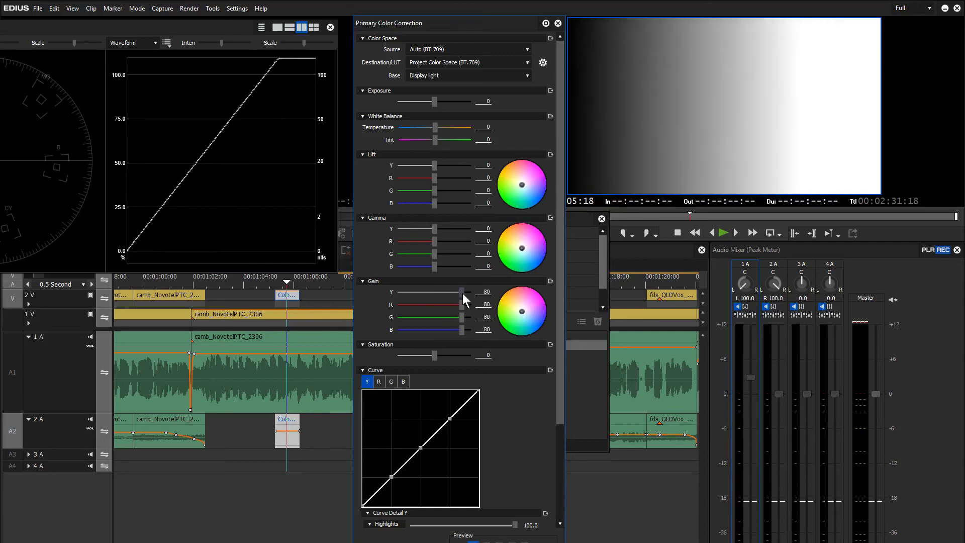
left_click(550, 281)
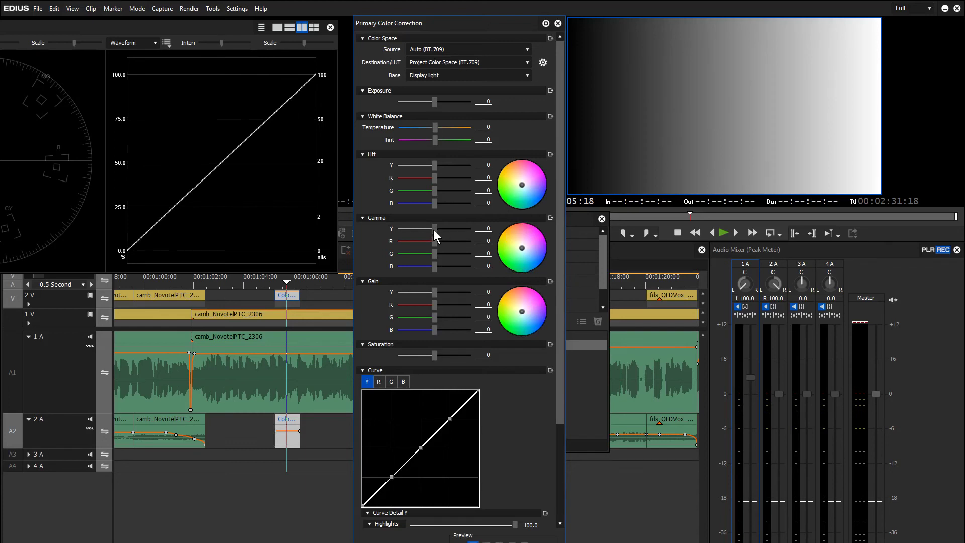
mouse_move(434, 231)
left_mouse_down()
mouse_move(458, 231)
mouse_move(451, 228)
left_mouse_up()
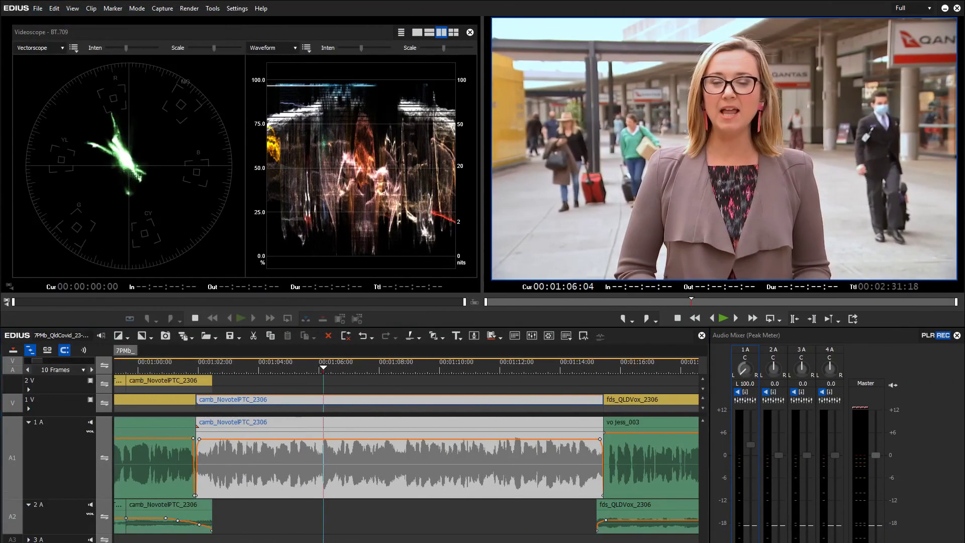
Show the clip's filter list and toggle Primary Color Correction off to compare.
key("h")
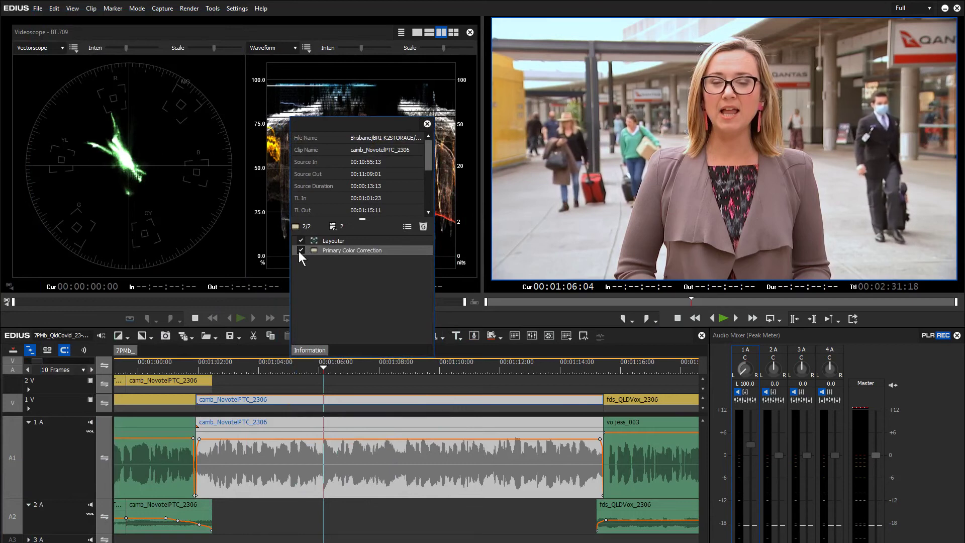
left_click(301, 250)
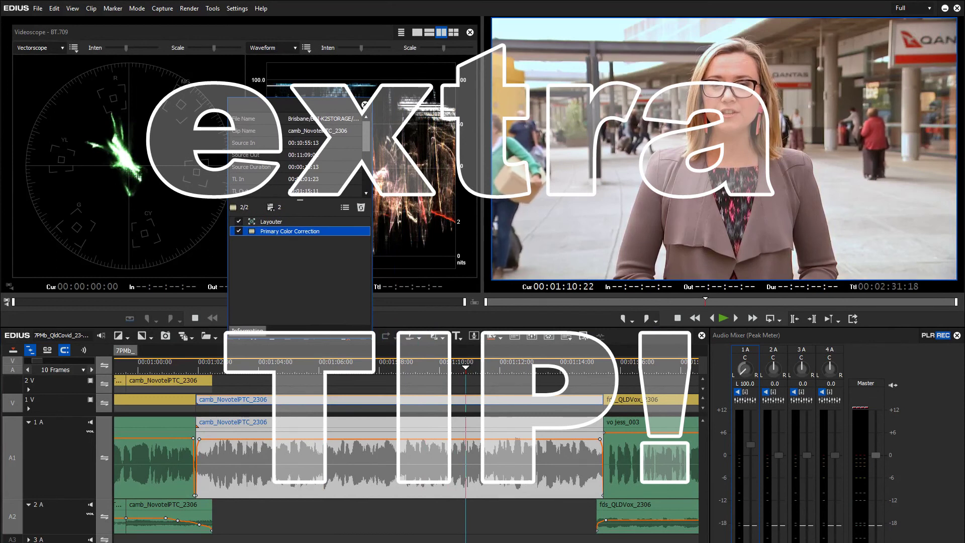
Add a 3-Way Color Correction to the clip and lower highlight saturation to 87.3.
left_click_drag(267, 231, 274, 254)
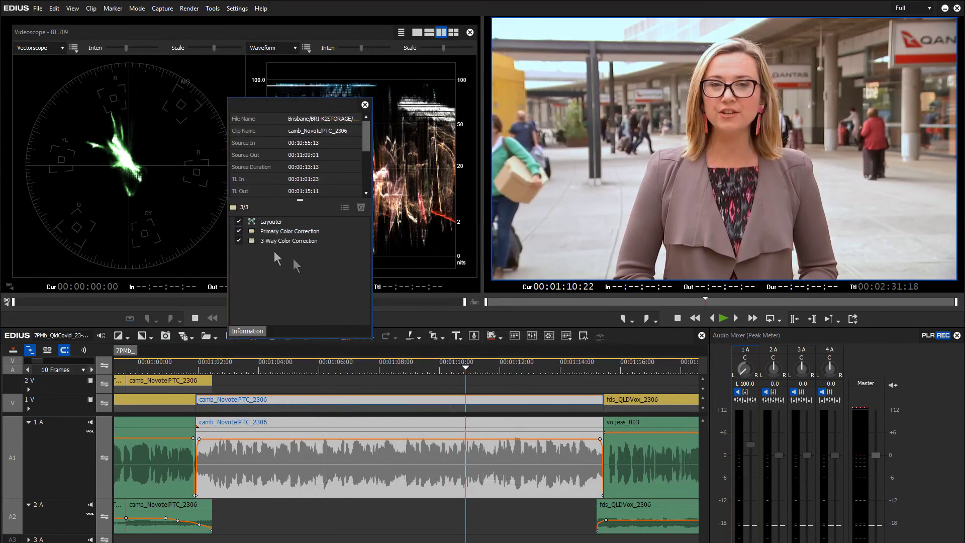
double_click(287, 242)
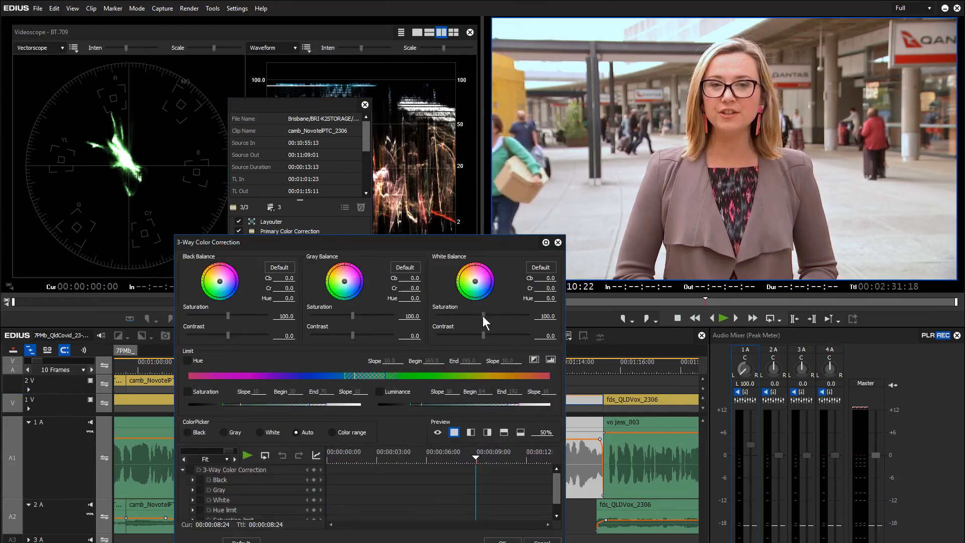
mouse_move(483, 316)
left_mouse_down()
mouse_move(463, 315)
mouse_move(471, 314)
left_mouse_up()
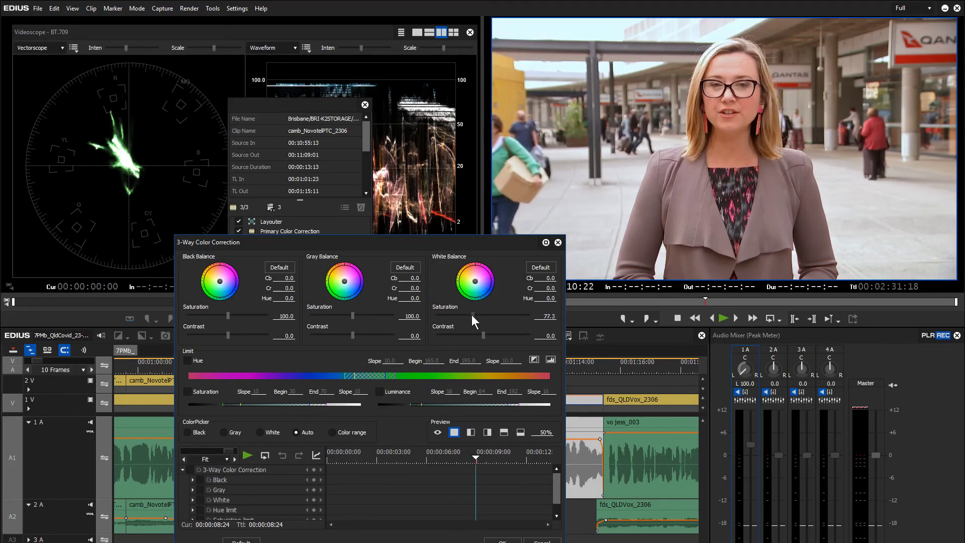
Rearrange the panels, reduce highlight saturation to 38.7, and duplicate the 3-Way Color Correction.
left_click_drag(427, 245, 519, 288)
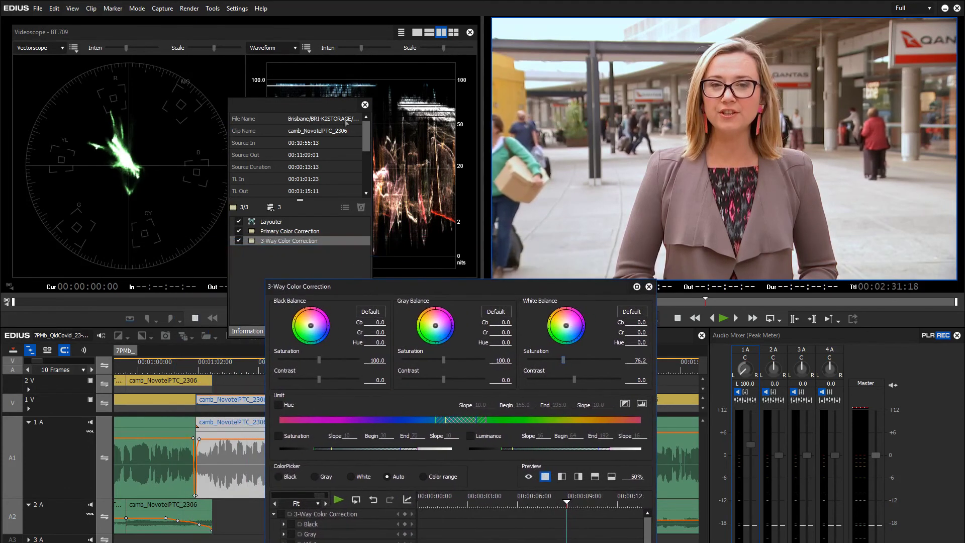
left_click_drag(324, 105, 132, 252)
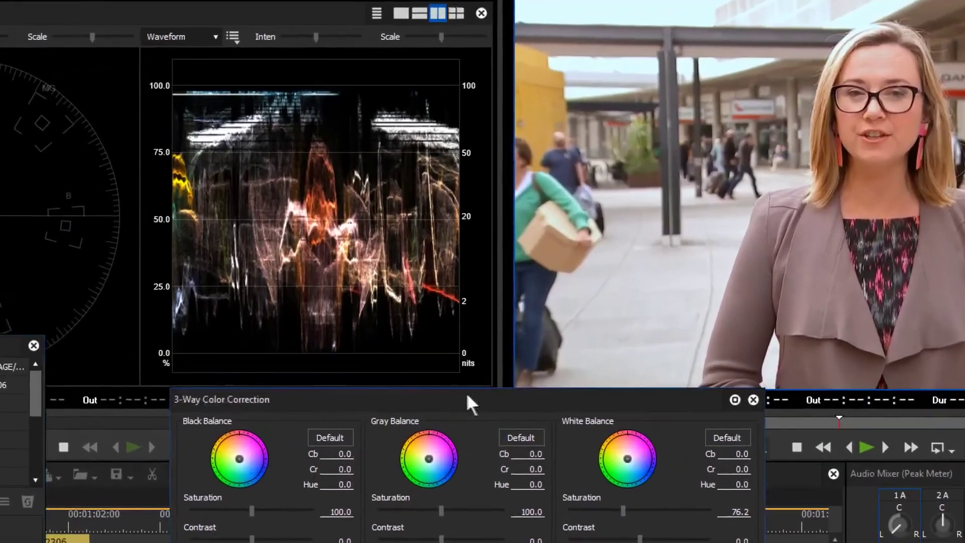
left_click_drag(465, 354, 355, 152)
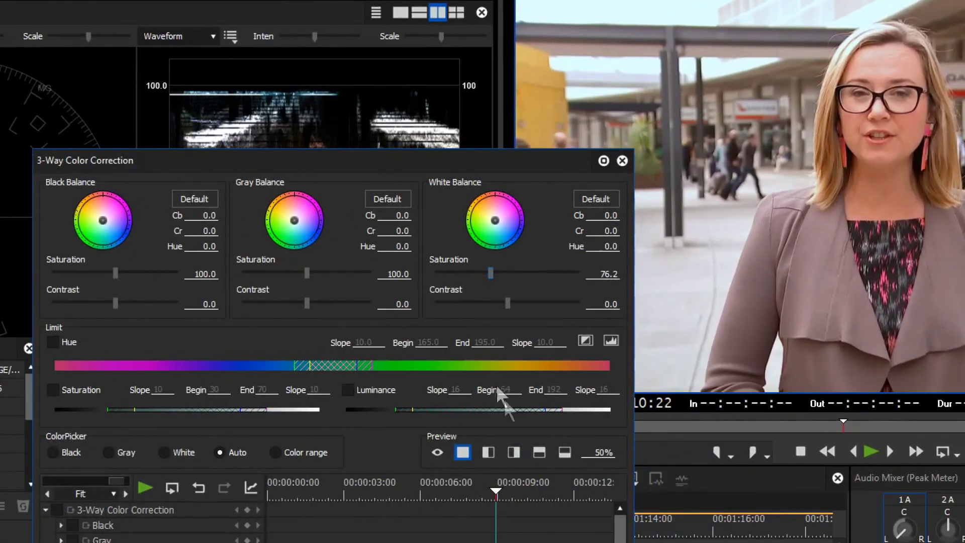
mouse_move(491, 273)
left_mouse_down()
mouse_move(462, 268)
mouse_move(554, 273)
mouse_move(493, 269)
left_mouse_up()
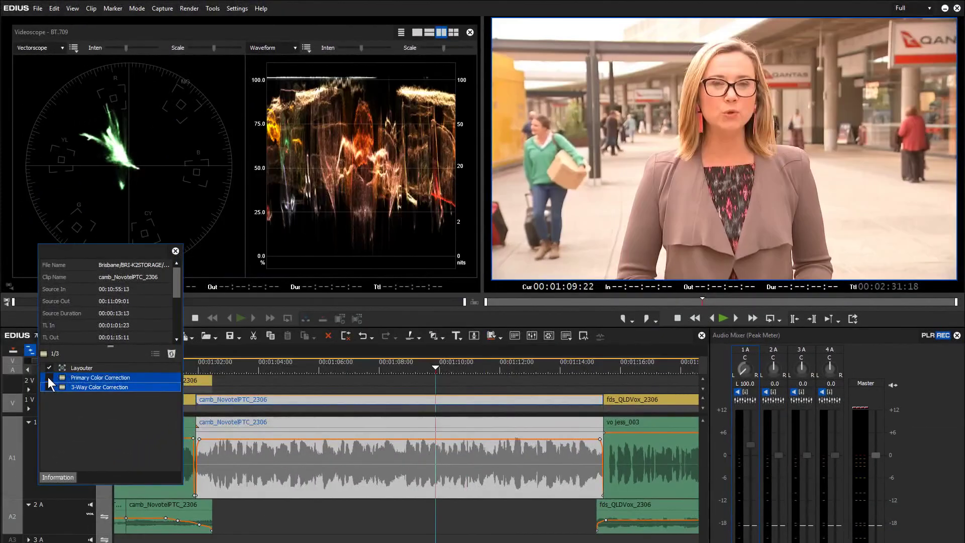
left_click_drag(47, 377, 50, 414)
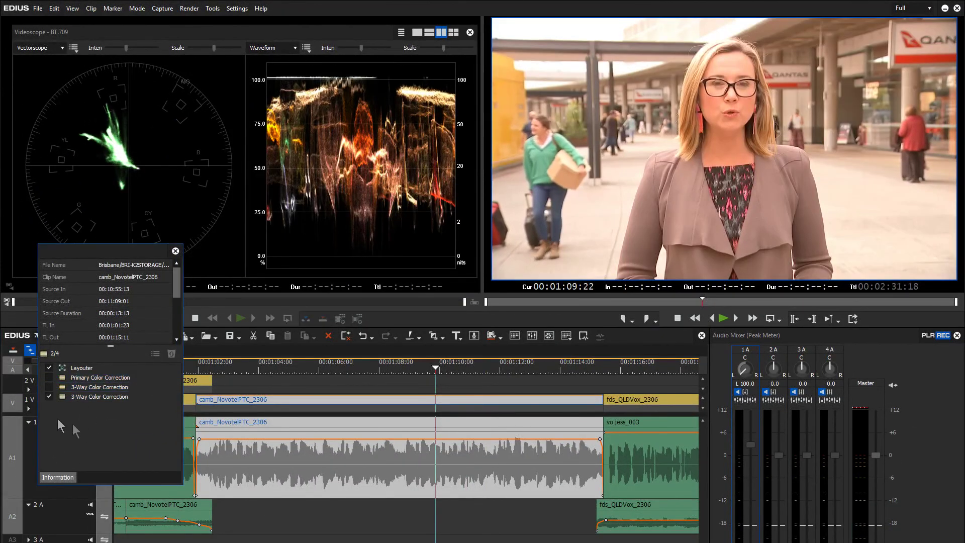
In the second 3-Way Color Correction, auto-sample grey and black preview areas, then cancel.
double_click(102, 396)
left_click(298, 319)
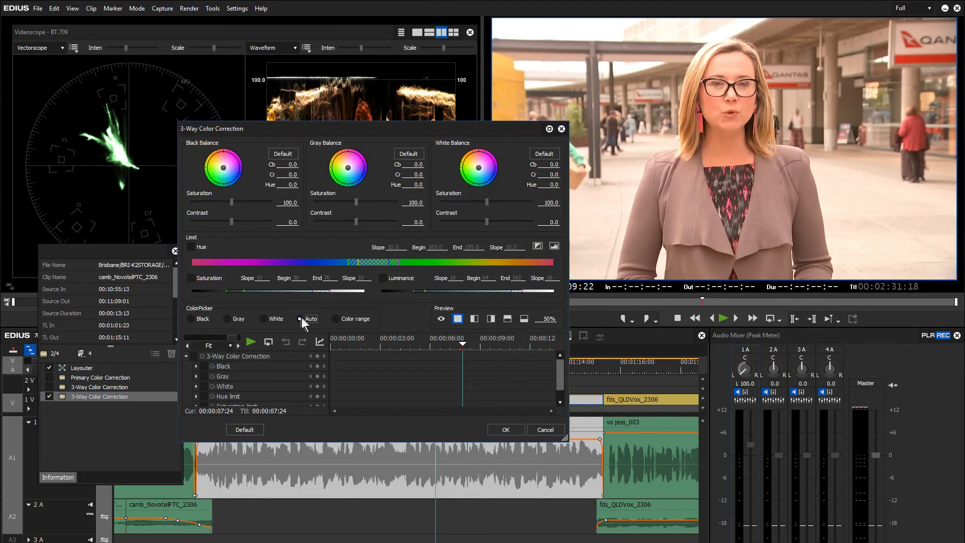
left_click(847, 113)
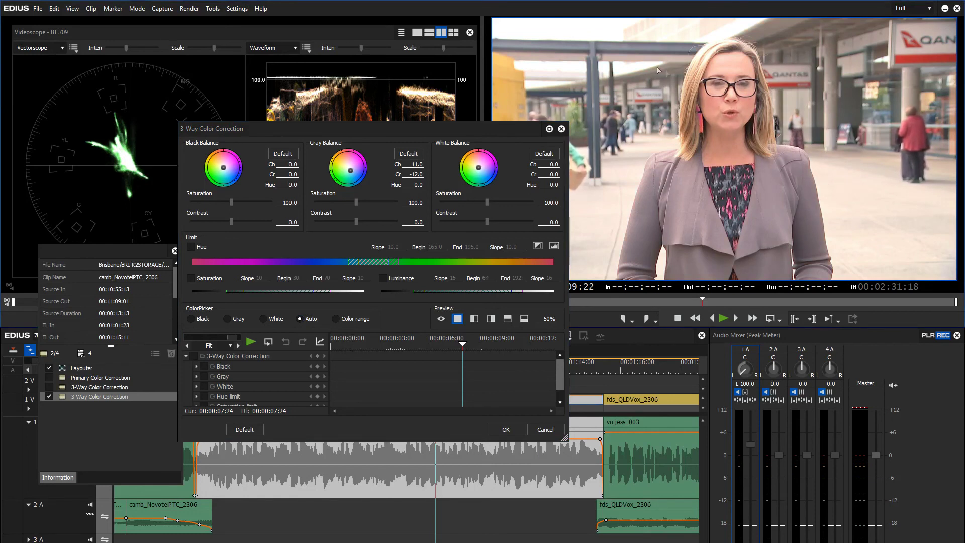
left_click(825, 100)
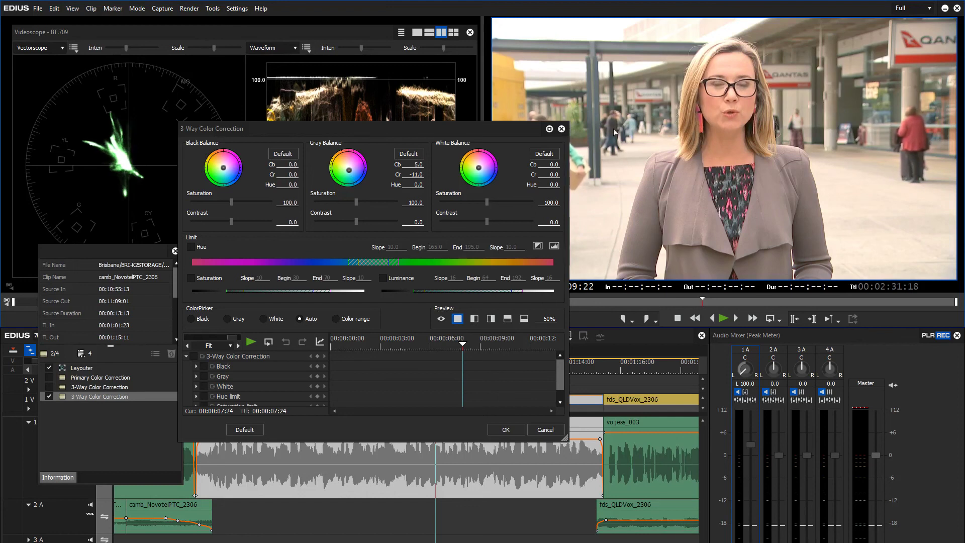
left_click(918, 169)
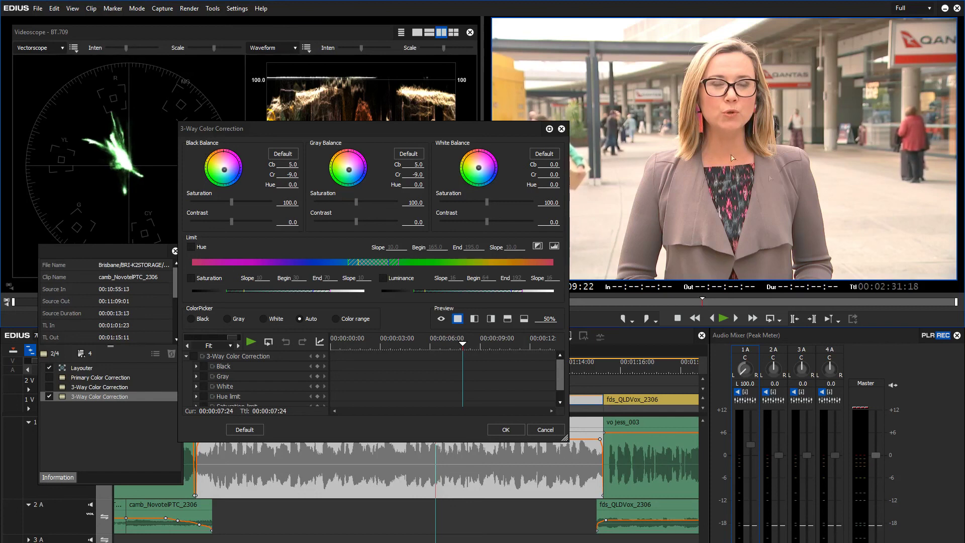
left_click_drag(452, 130, 495, 245)
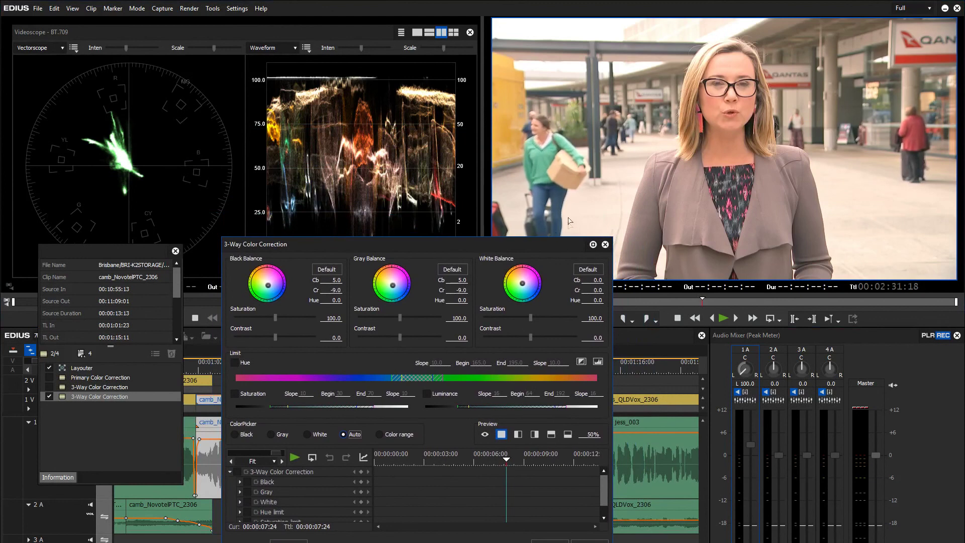
left_click(605, 244)
Confirm Yes to discard the sampled grey and black balance changes.
left_click(394, 417)
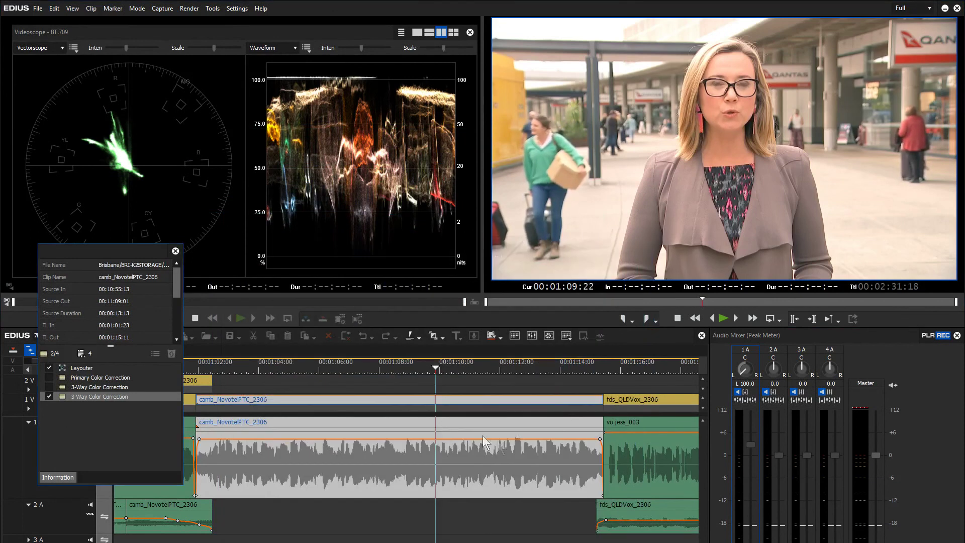